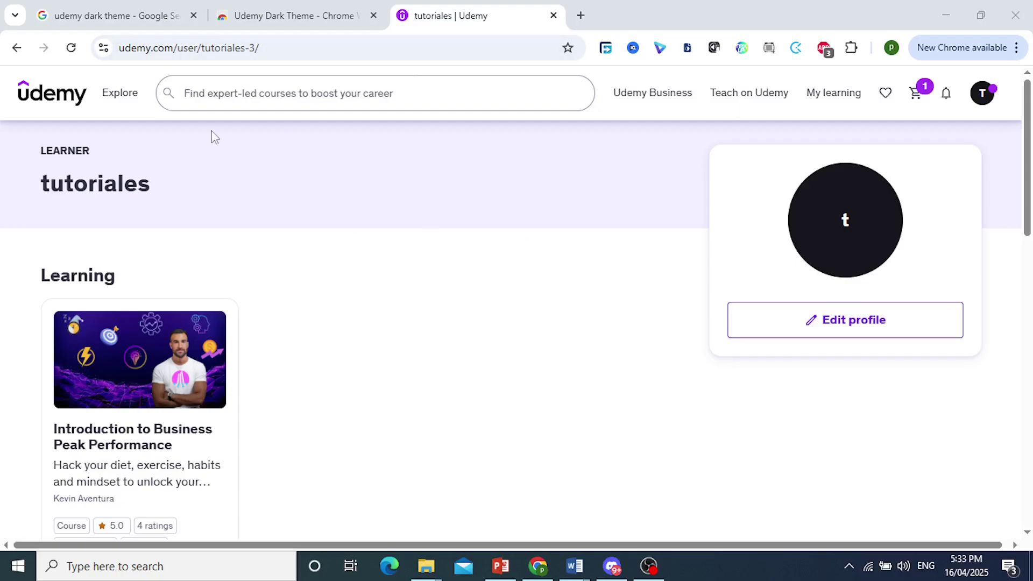
- Switch to the Google results tab for 'udemy dark theme'
left_click(164, 13)
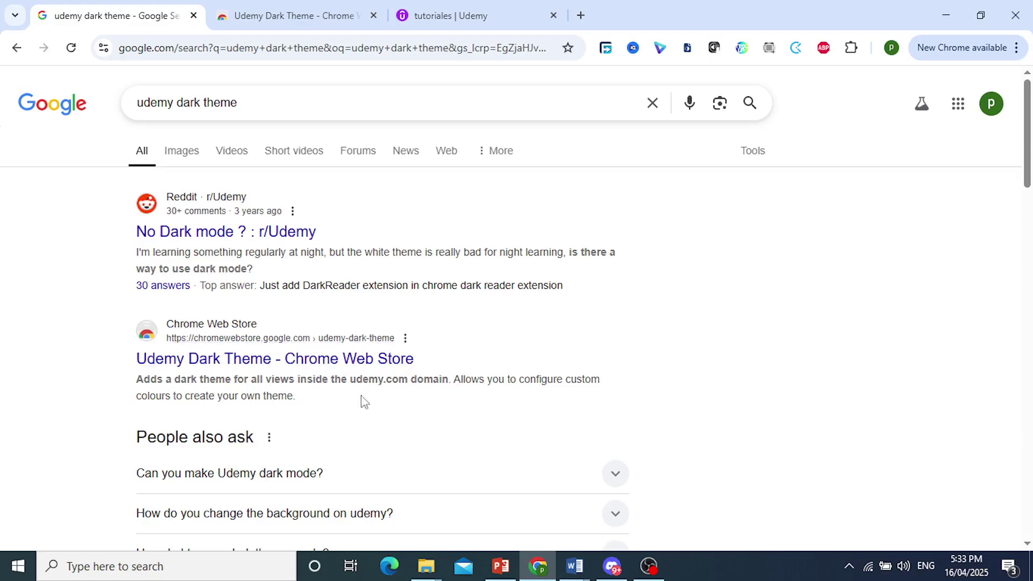
- Add the Udemy Dark Theme extension to Chrome from its Web Store page
left_click(308, 5)
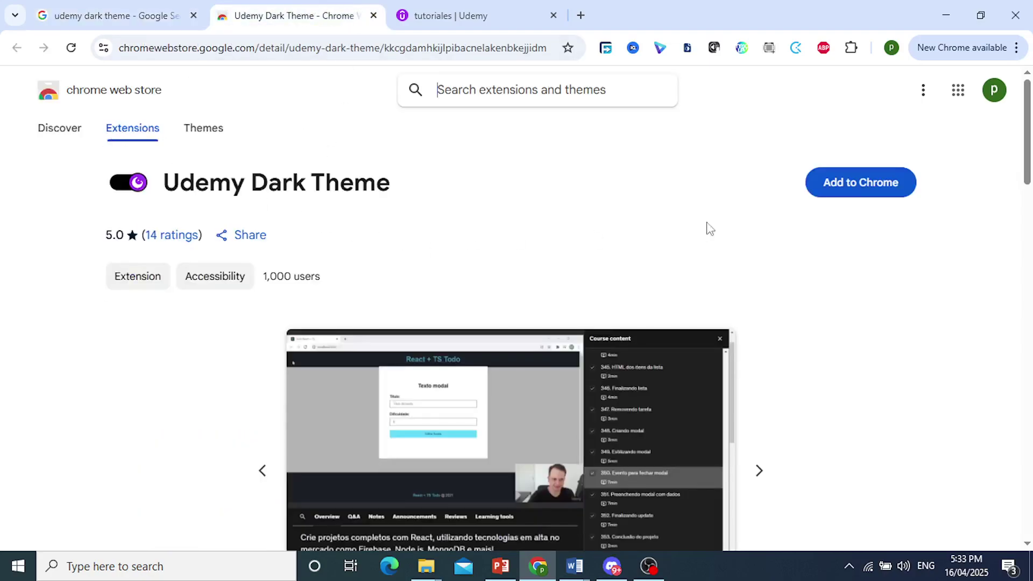
left_click(852, 188)
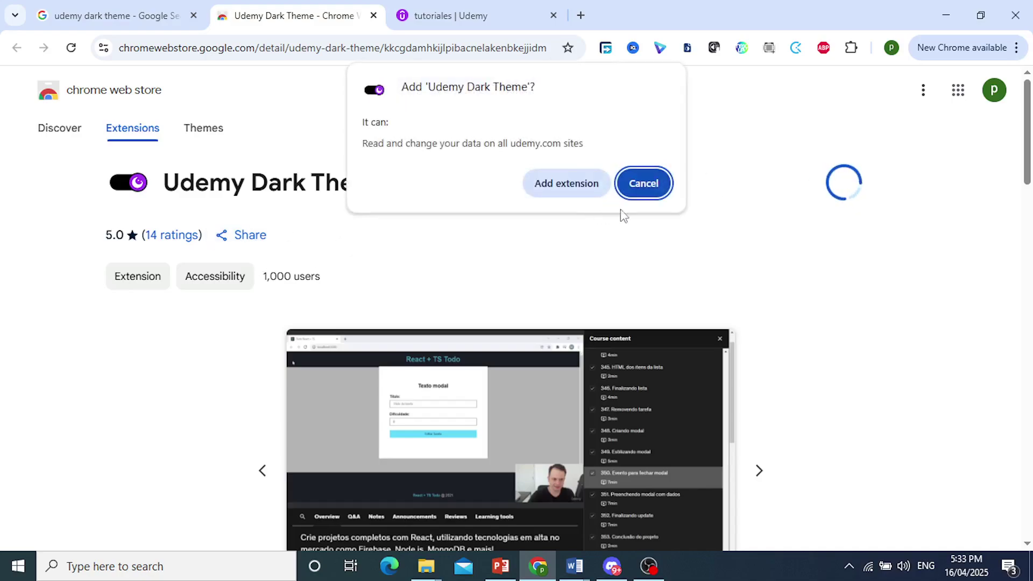
left_click(572, 187)
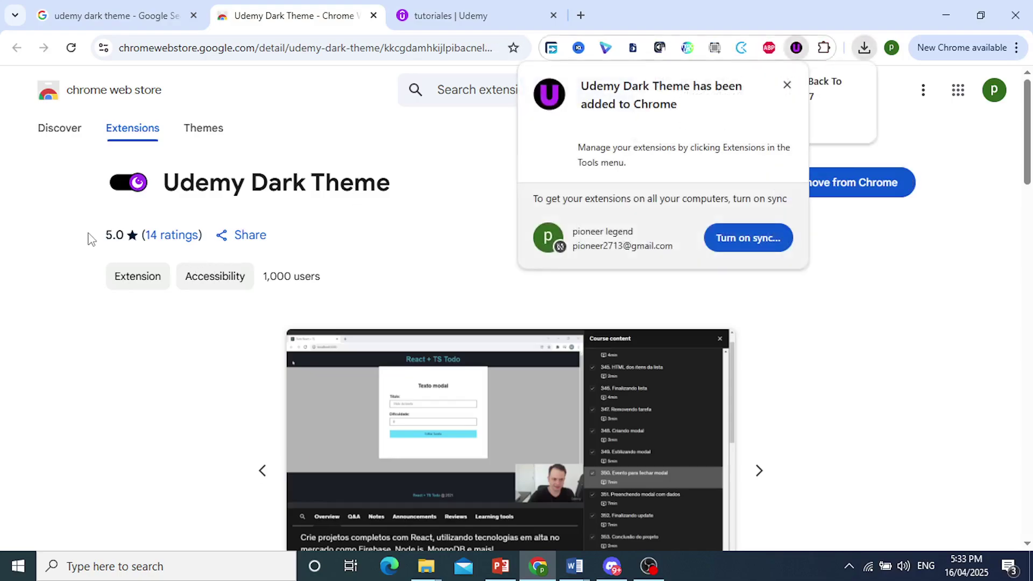
left_click_drag(112, 235, 123, 236)
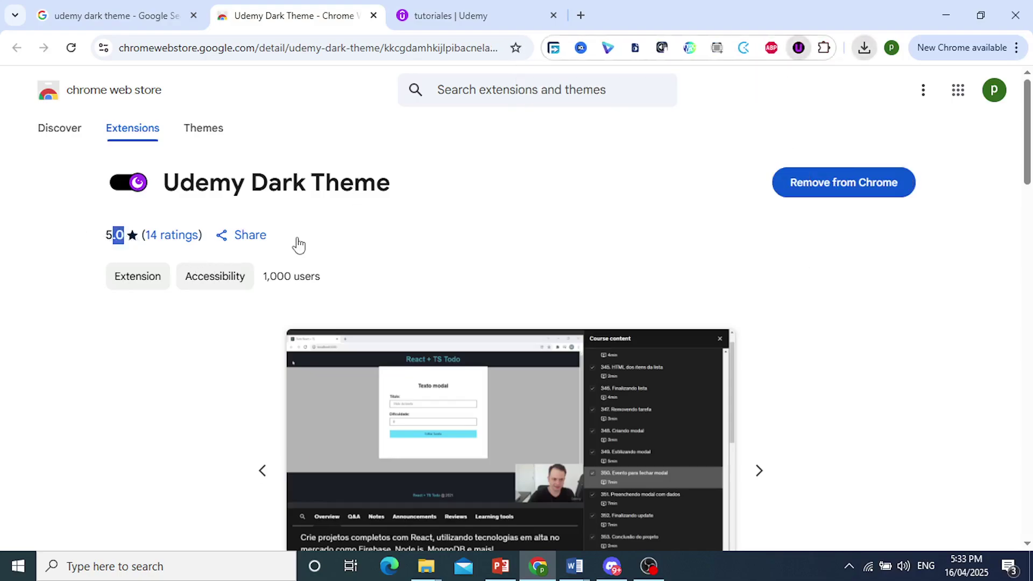
left_click(540, 209)
left_click_drag(166, 184, 384, 184)
left_click(384, 184)
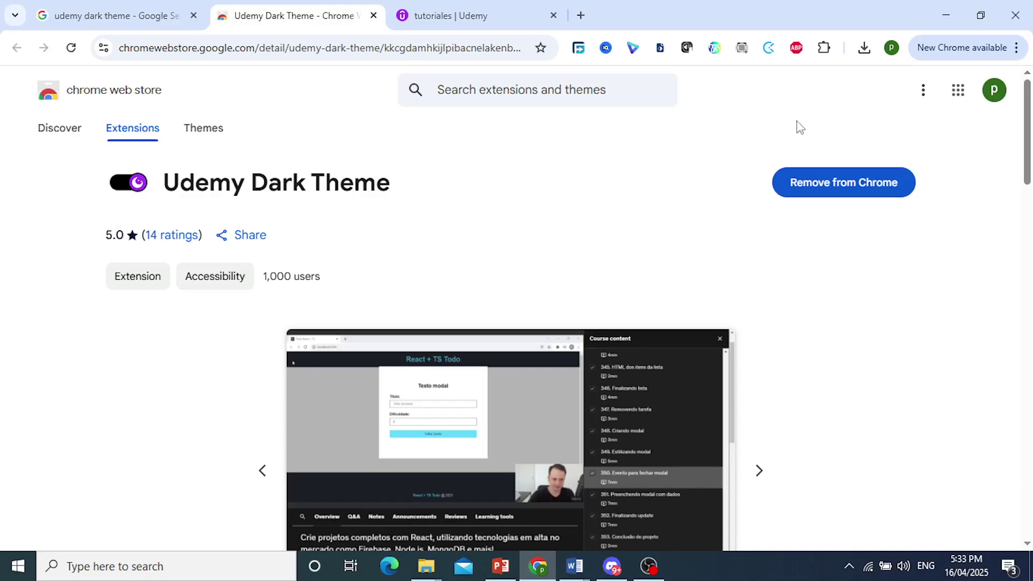
- Pin Udemy Dark Theme to the toolbar and return to the Udemy profile tab
left_click(822, 48)
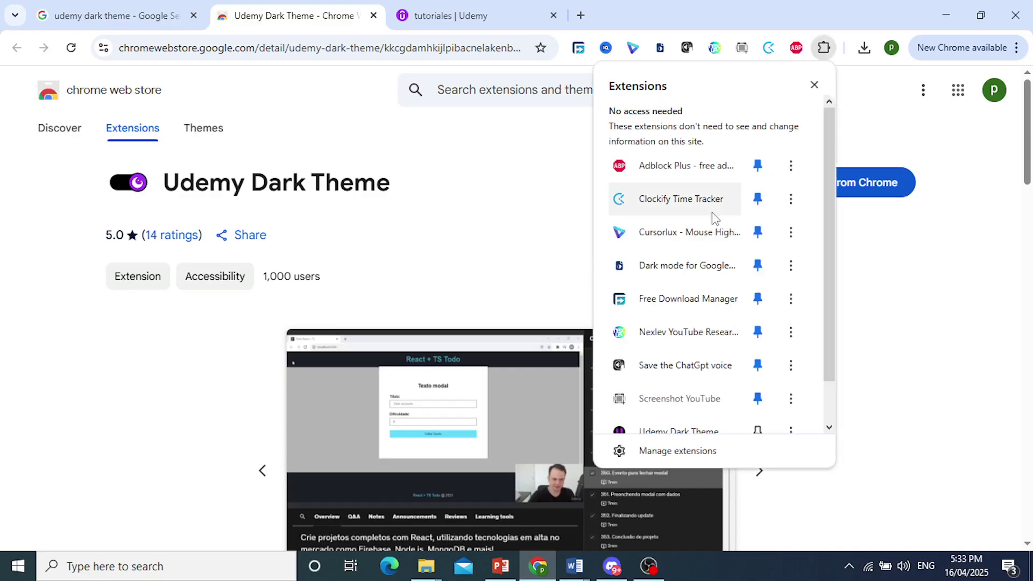
scroll(684, 381, "down", 1)
left_click(757, 384)
left_click(511, 310)
left_click(121, 15)
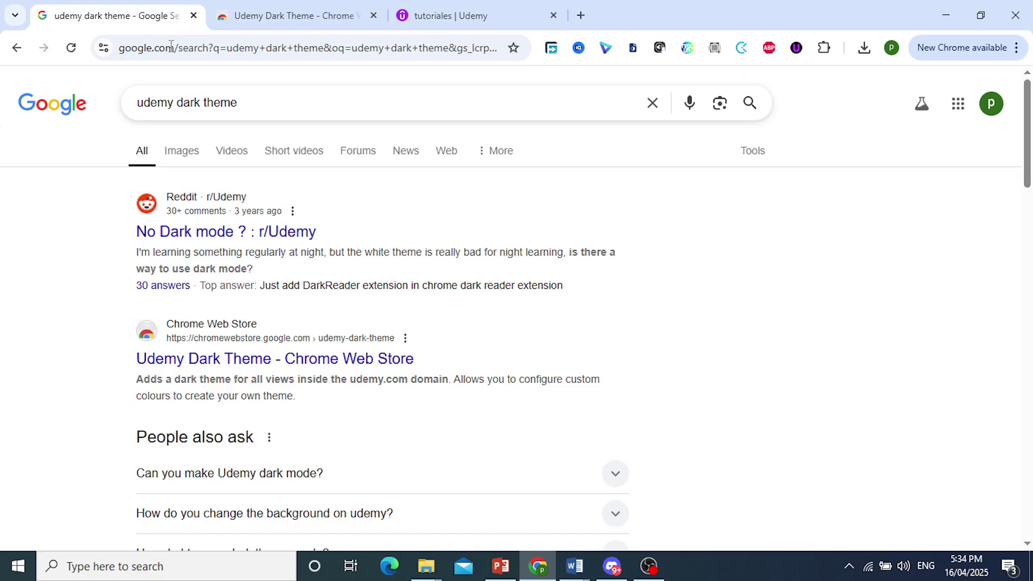
left_click(452, 16)
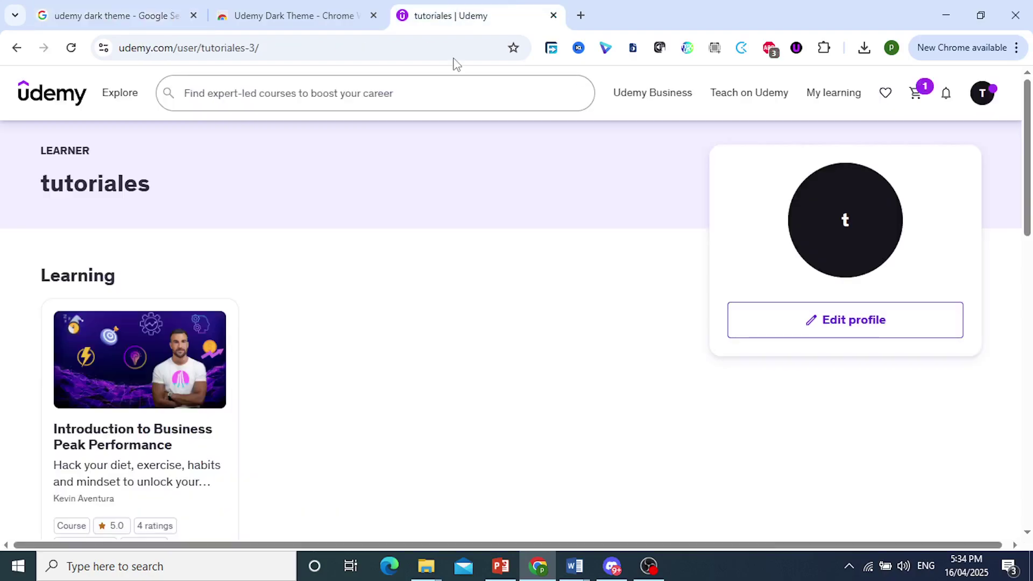
- Turn on dark mode with the toggle in the Udemy Dark Theme toolbar popup
left_click(796, 49)
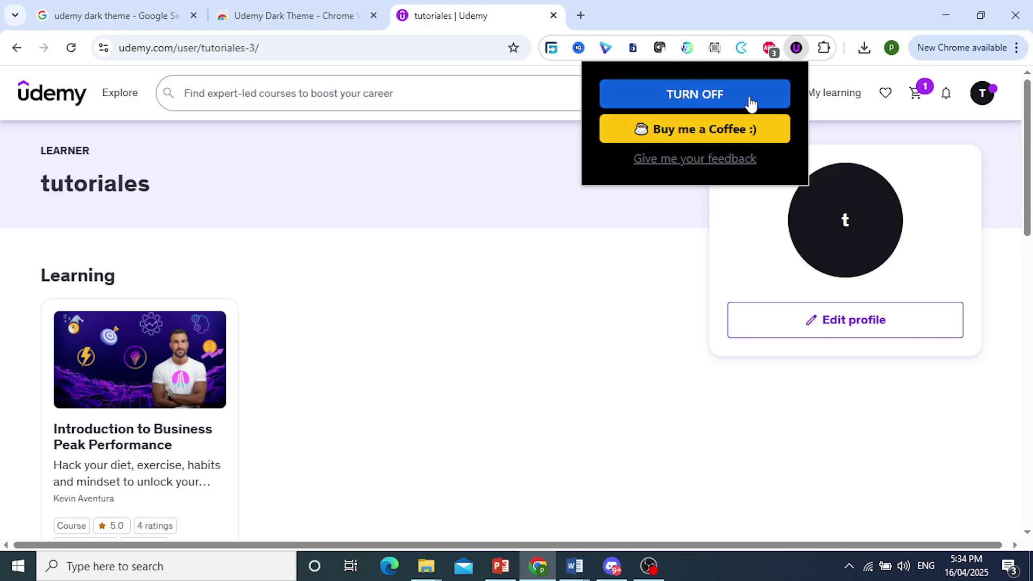
left_click(72, 48)
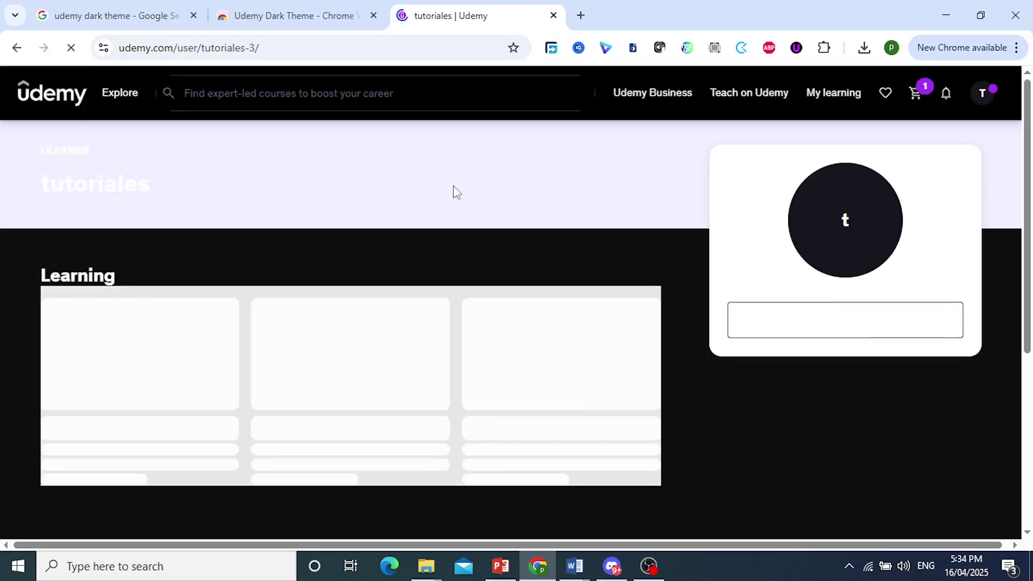
scroll(458, 336, "down", 3)
scroll(444, 342, "up", 1)
scroll(444, 342, "up", 2)
mouse_move(652, 93)
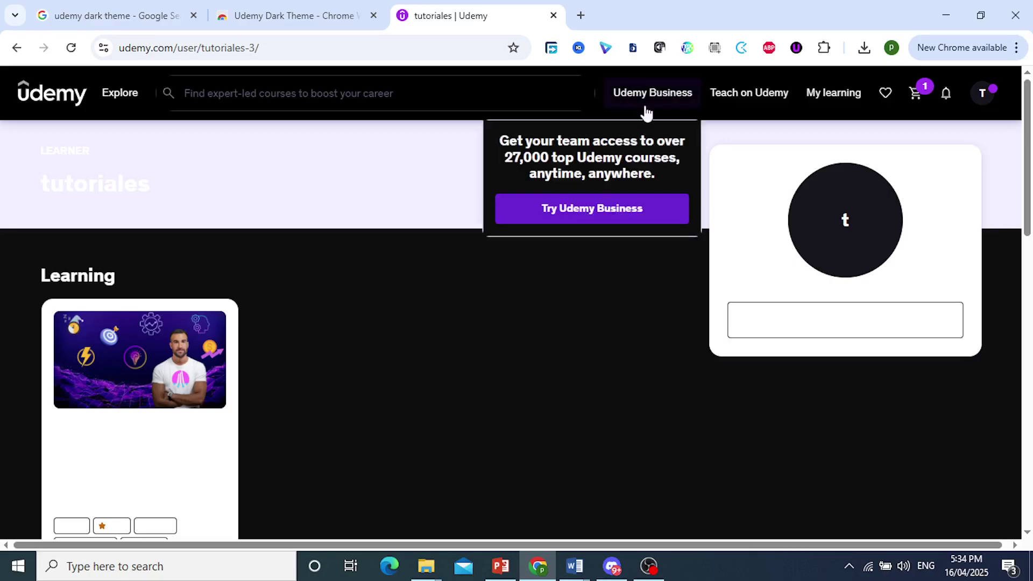
scroll(544, 291, "down", 1)
scroll(544, 292, "up", 1)
- Open the Udemy home page from the logo and check the Dark Theme popup
left_click(52, 96)
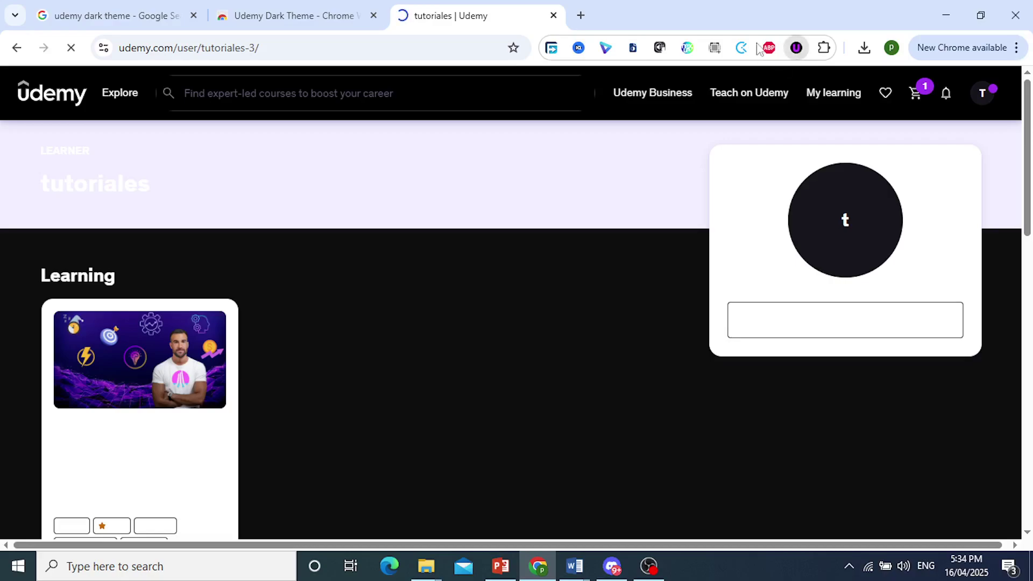
left_click(796, 47)
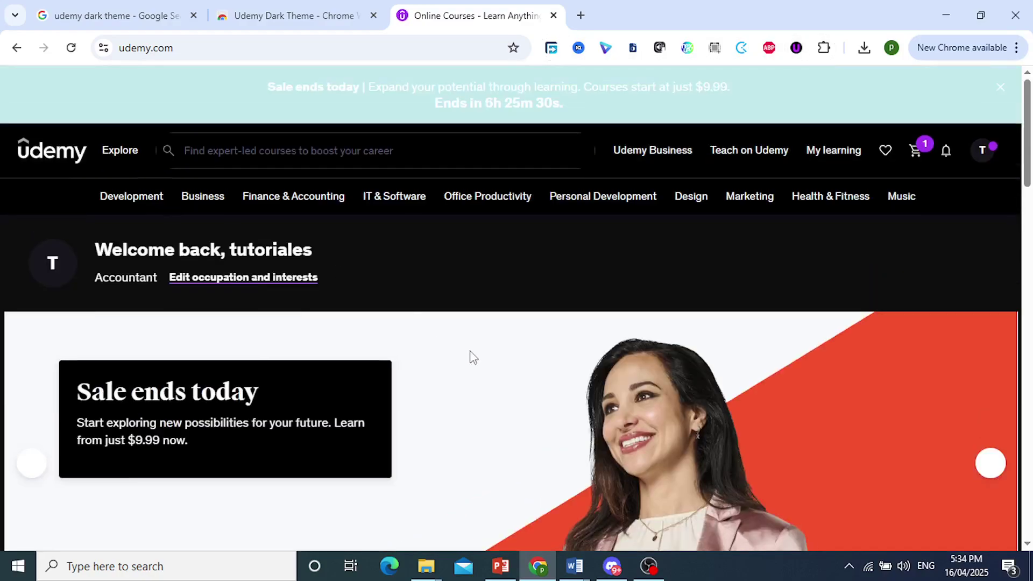
scroll(524, 381, "down", 5)
scroll(523, 382, "down", 4)
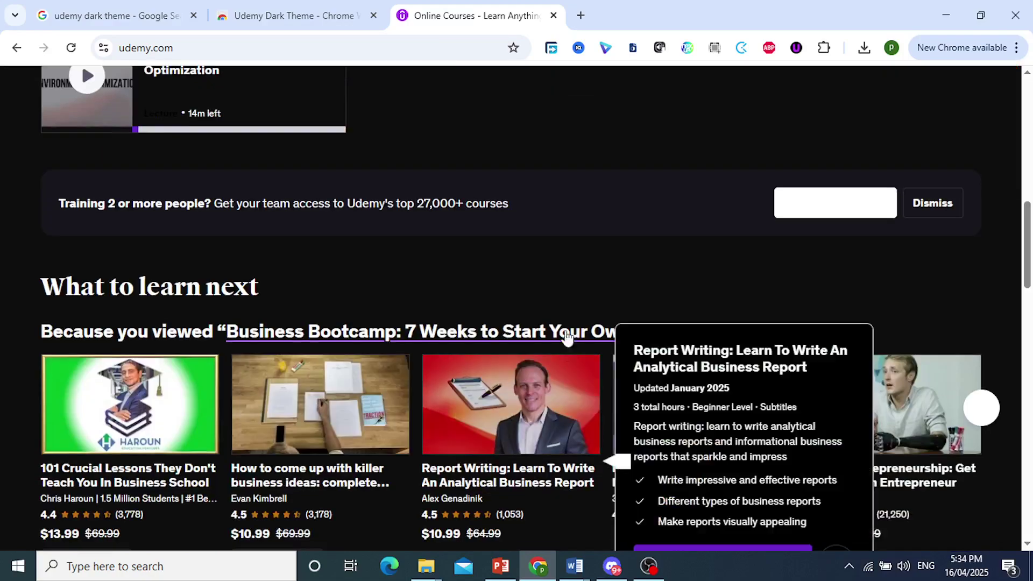